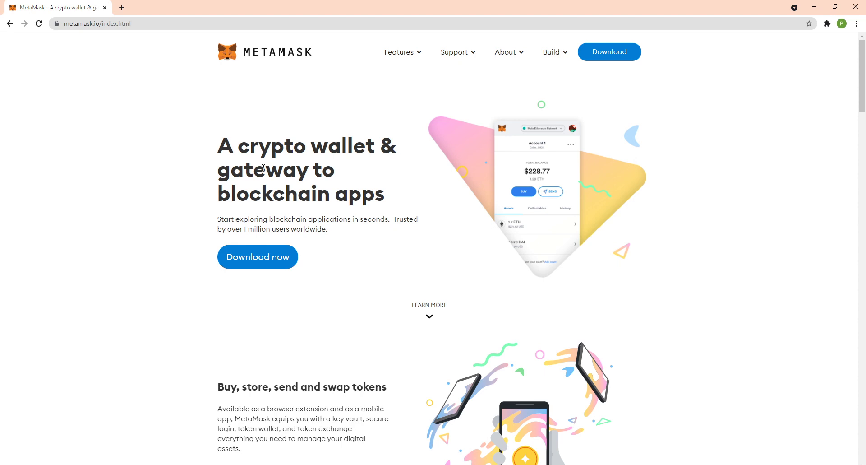
Install the MetaMask extension in Chrome from its Chrome Web Store listing.
{"action": "left_click", "coordinate": [279, 269]}
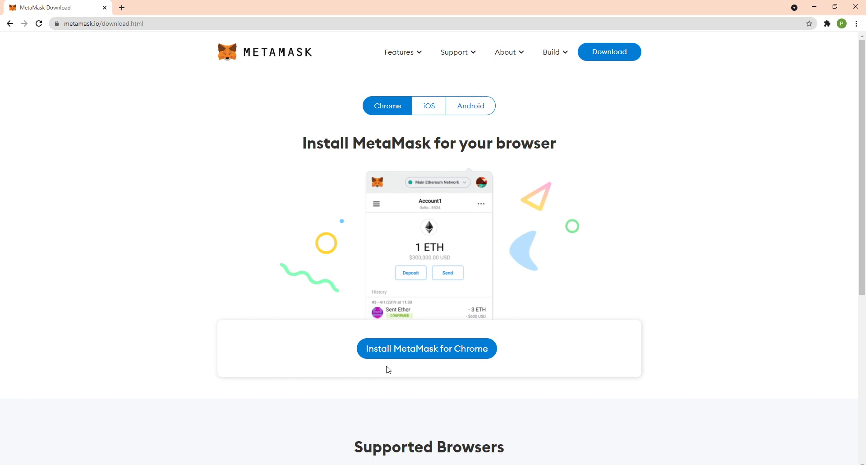
{"action": "left_click", "coordinate": [425, 352]}
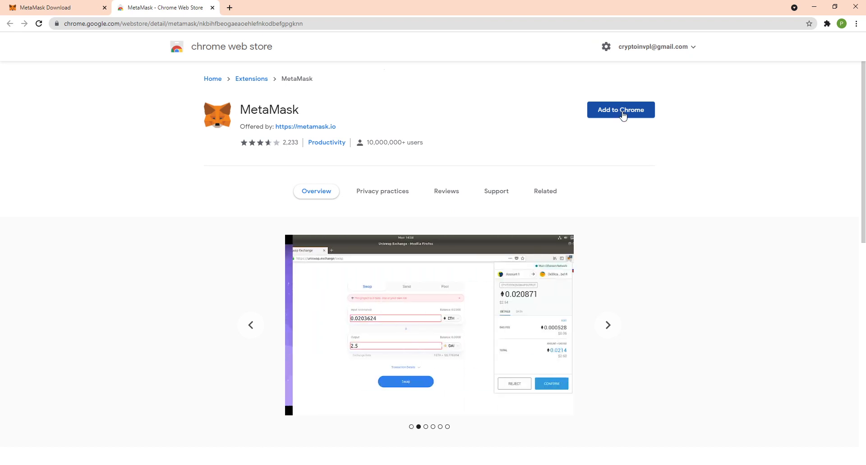
{"action": "left_click", "coordinate": [622, 113]}
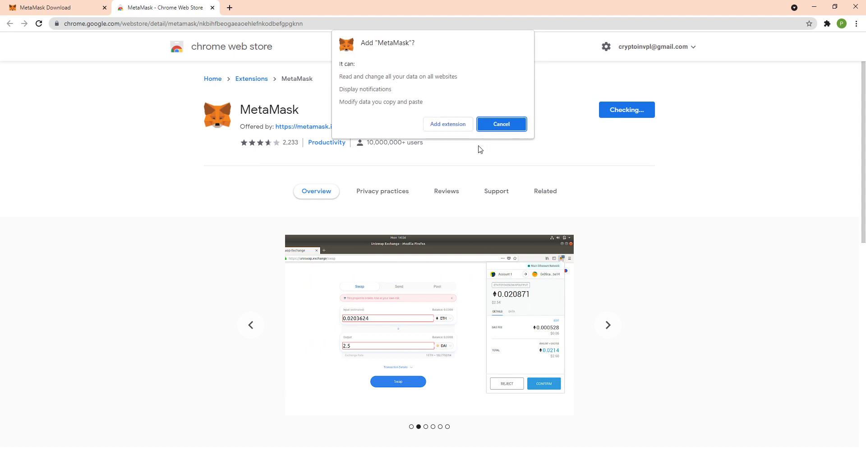
{"action": "left_click", "coordinate": [460, 125]}
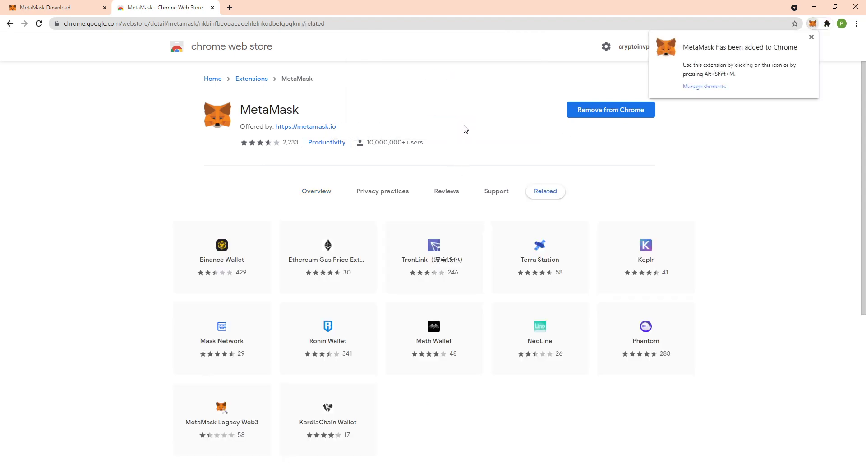
Translate the MetaMask welcome page into English and dismiss the translation prompt.
{"action": "right_click", "coordinate": [255, 127]}
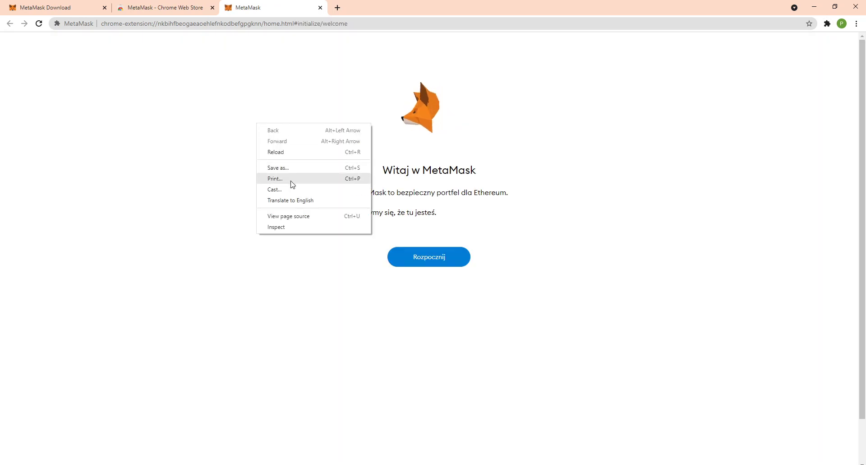
{"action": "left_click", "coordinate": [297, 199]}
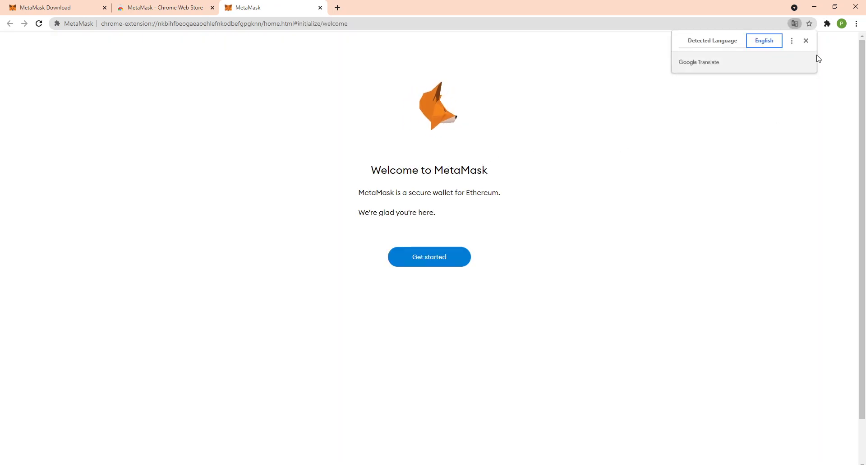
{"action": "left_click", "coordinate": [806, 41]}
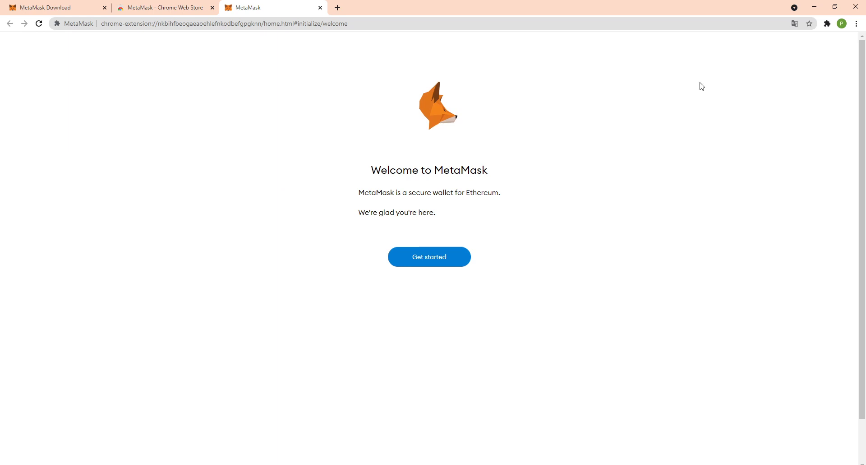
Pin the MetaMask extension to the Chrome toolbar.
{"action": "left_click", "coordinate": [827, 25]}
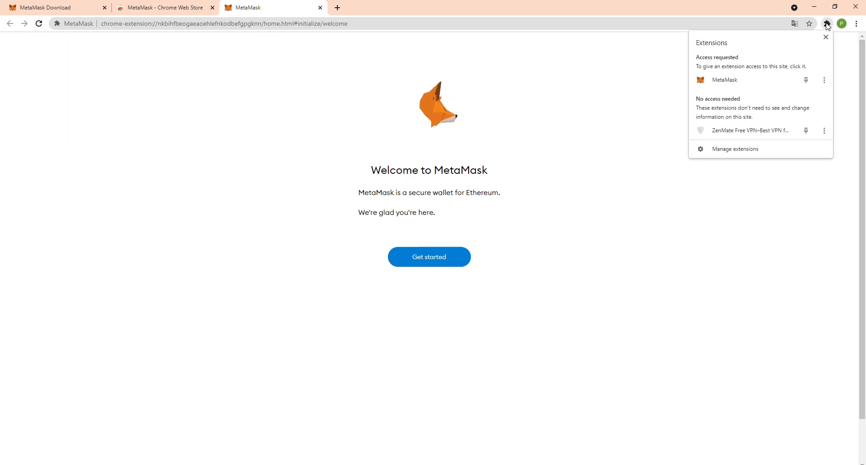
{"action": "left_click", "coordinate": [806, 81]}
{"action": "left_click", "coordinate": [624, 132]}
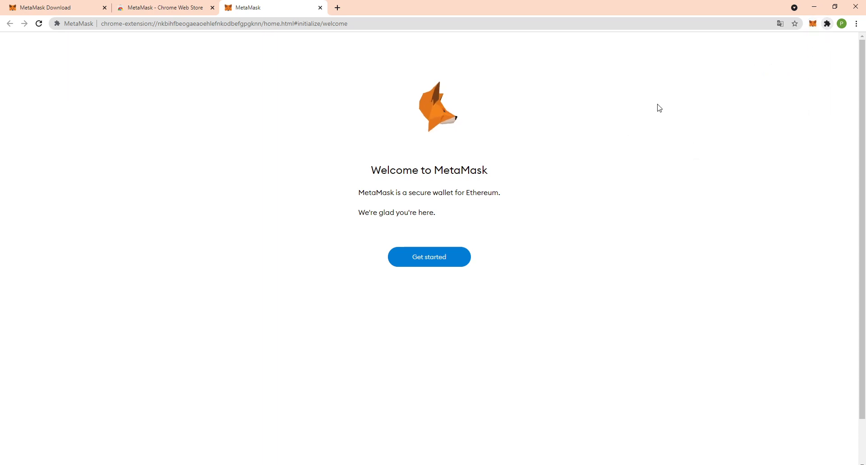
Start setup, choose Create a wallet, and agree to share anonymous usage data.
{"action": "left_click", "coordinate": [432, 263]}
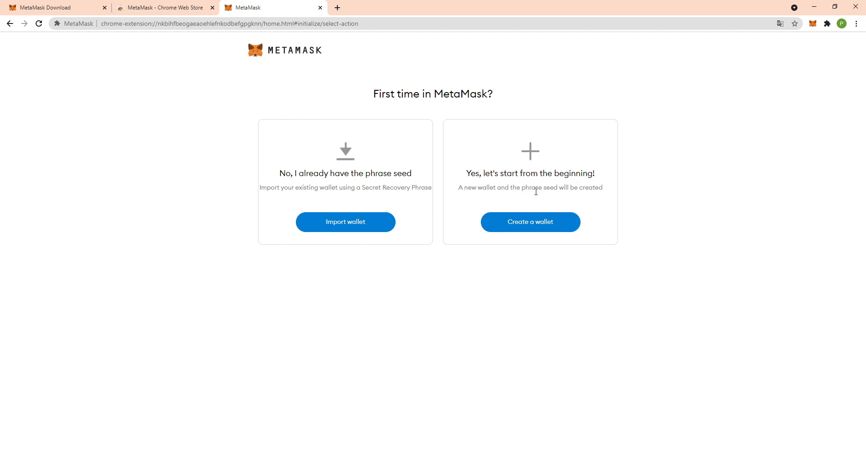
{"action": "left_click", "coordinate": [552, 224]}
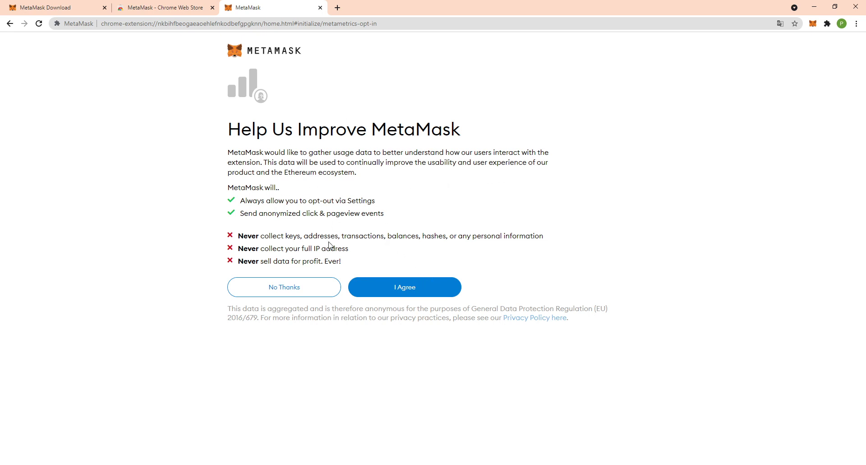
{"action": "left_click", "coordinate": [428, 291]}
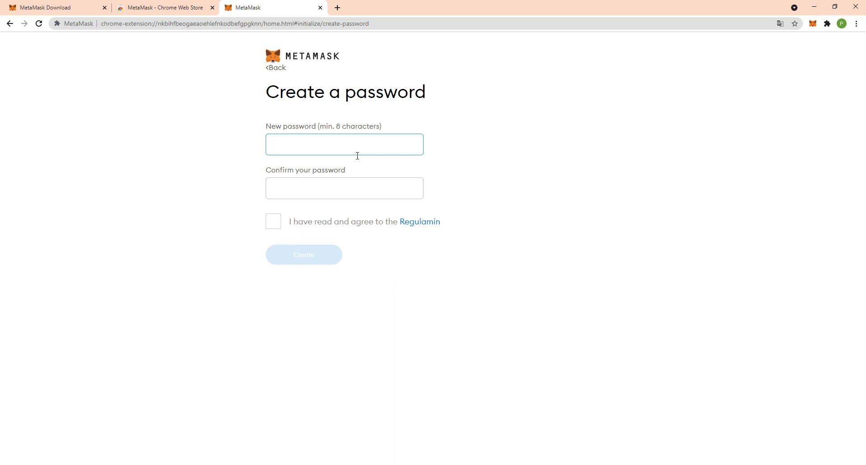
Enter and confirm the new wallet password, accept the terms, and create the wallet.
{"action": "type", "text": "••••••"}
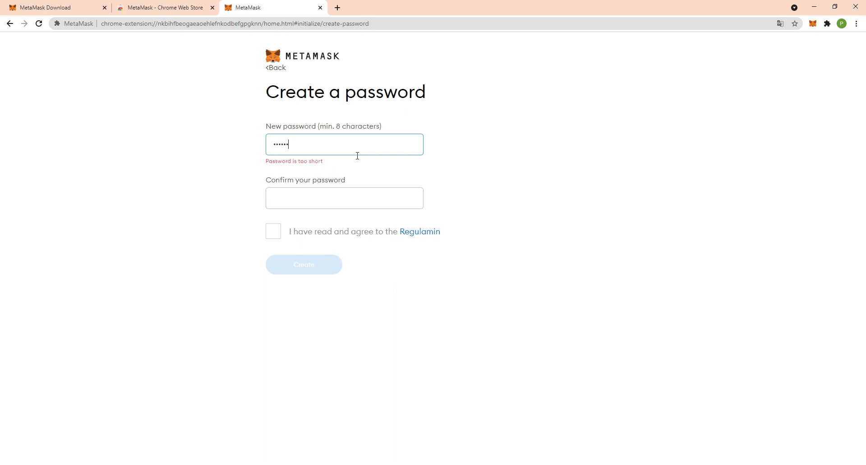
{"action": "type", "text": "••"}
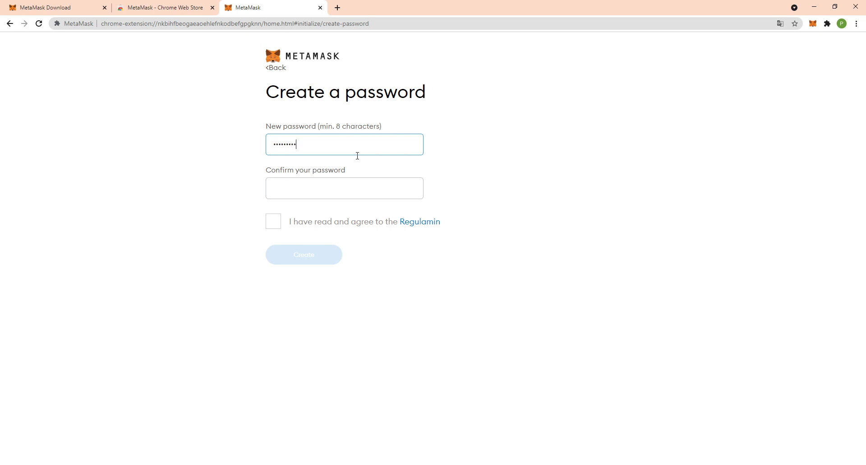
{"action": "left_click", "coordinate": [349, 180]}
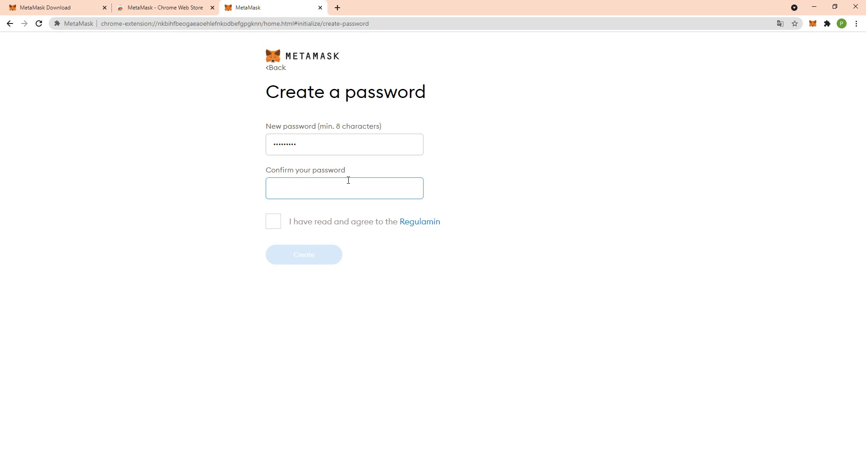
{"action": "type", "text": "••••••••"}
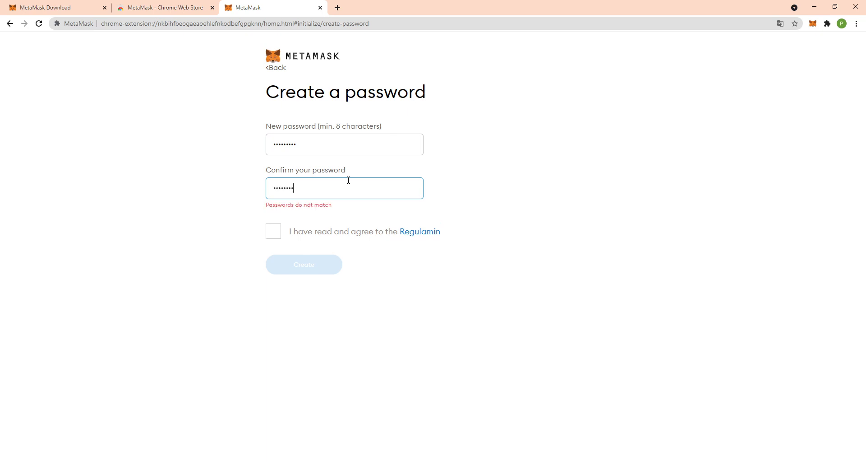
{"action": "type", "text": "•"}
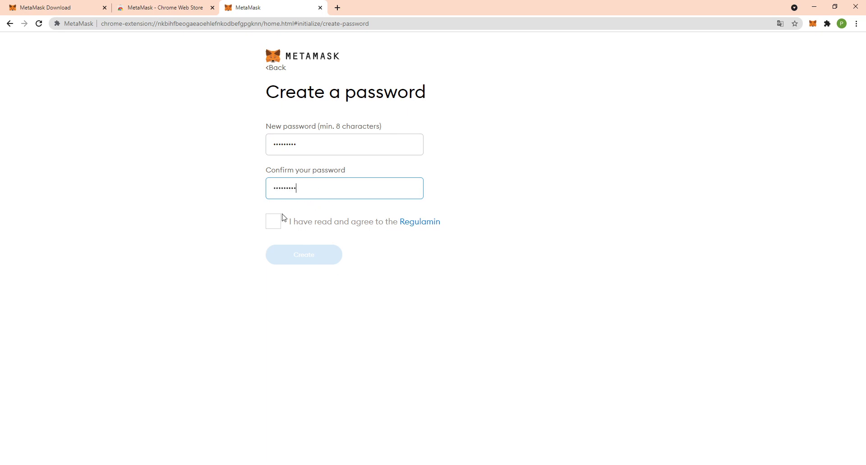
{"action": "left_click", "coordinate": [284, 221]}
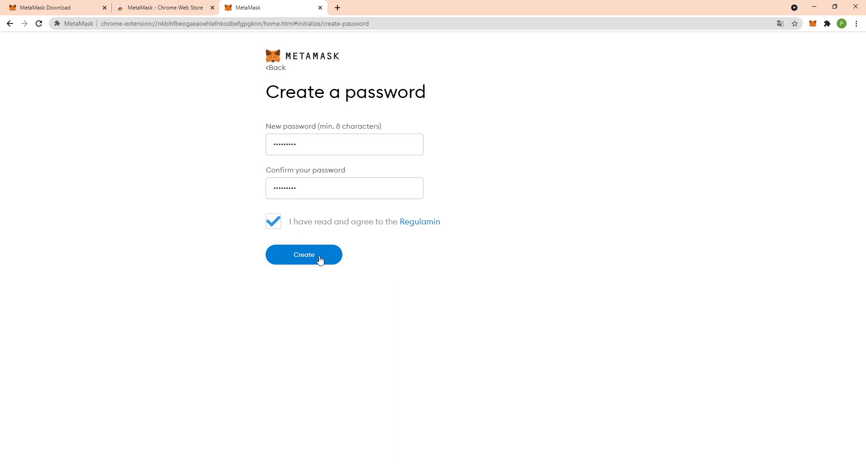
{"action": "left_click", "coordinate": [320, 258]}
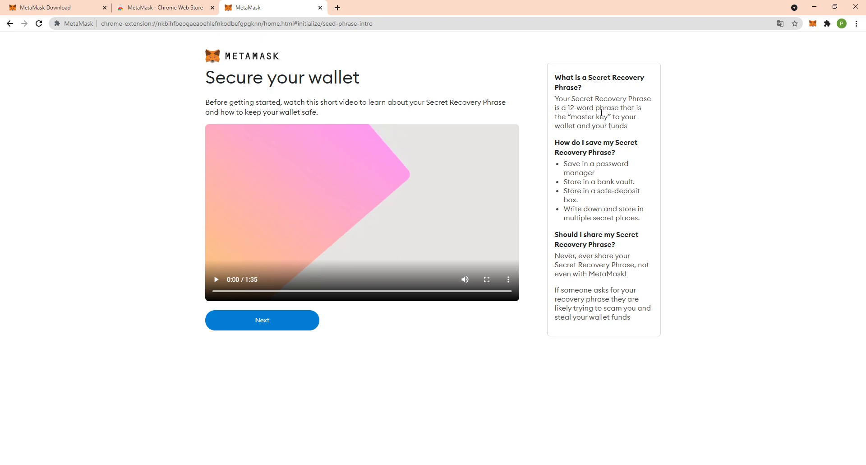
Continue past the Secure your wallet video to the Secret Recovery Phrase page.
{"action": "left_click", "coordinate": [274, 327]}
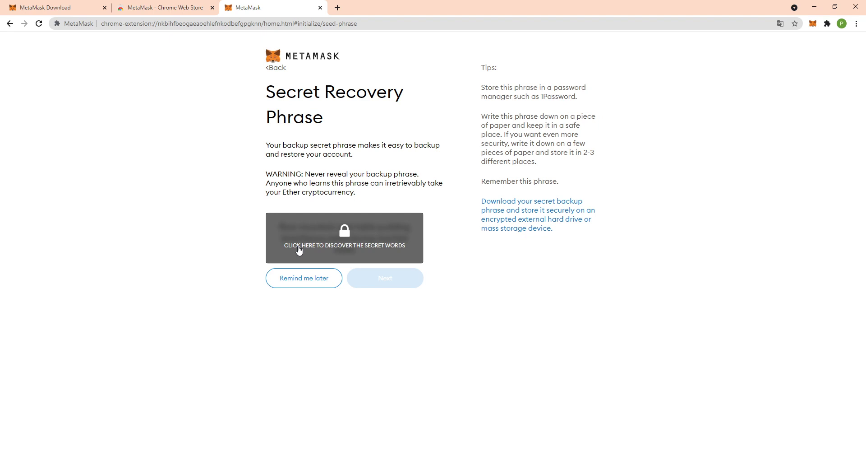
Reveal the secret recovery words, then continue to the phrase confirmation page.
{"action": "left_click", "coordinate": [344, 246]}
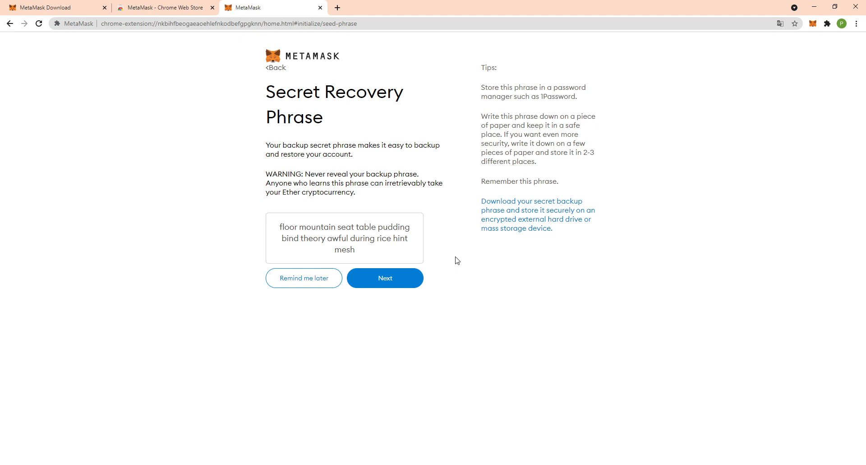
{"action": "left_click", "coordinate": [399, 280]}
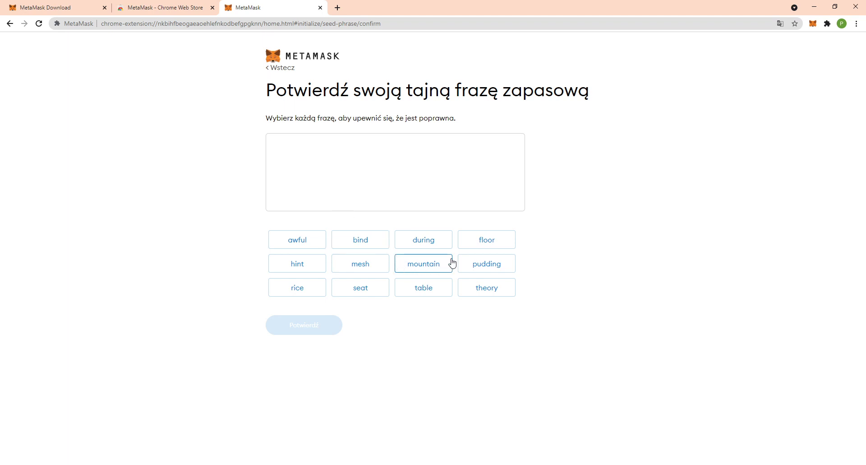
Select all twelve recovery-phrase words in their saved order and submit with Potwierdź.
{"action": "left_click", "coordinate": [483, 244]}
{"action": "left_click", "coordinate": [435, 265]}
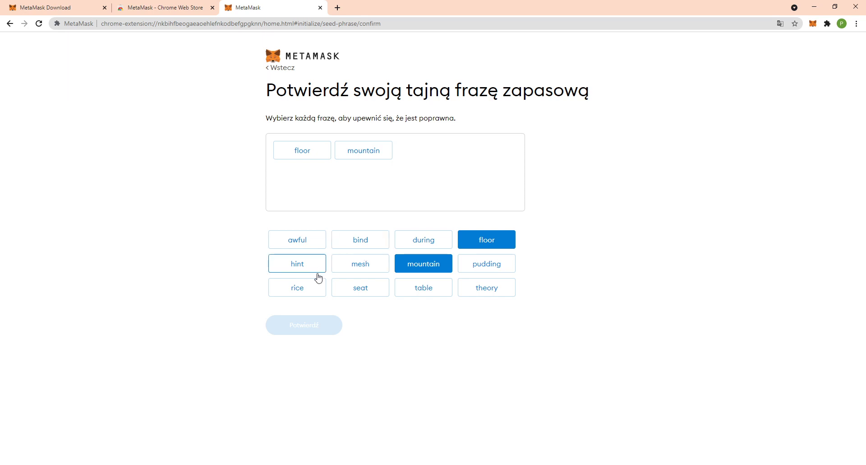
{"action": "left_click", "coordinate": [355, 291]}
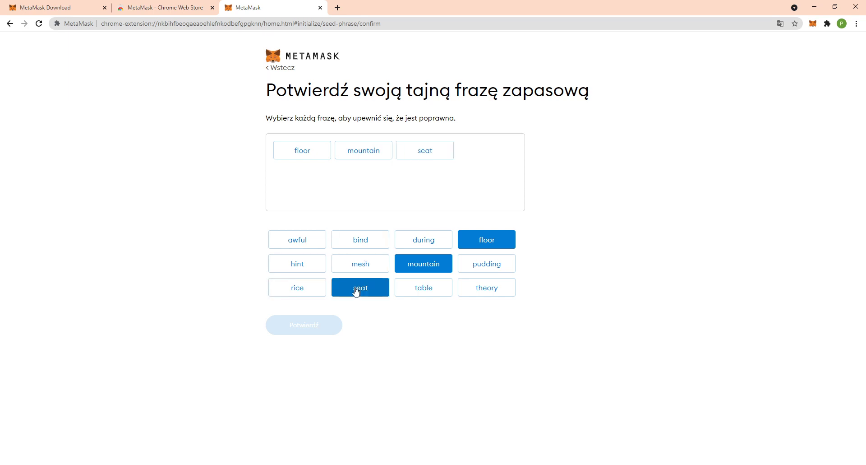
{"action": "left_click", "coordinate": [418, 296]}
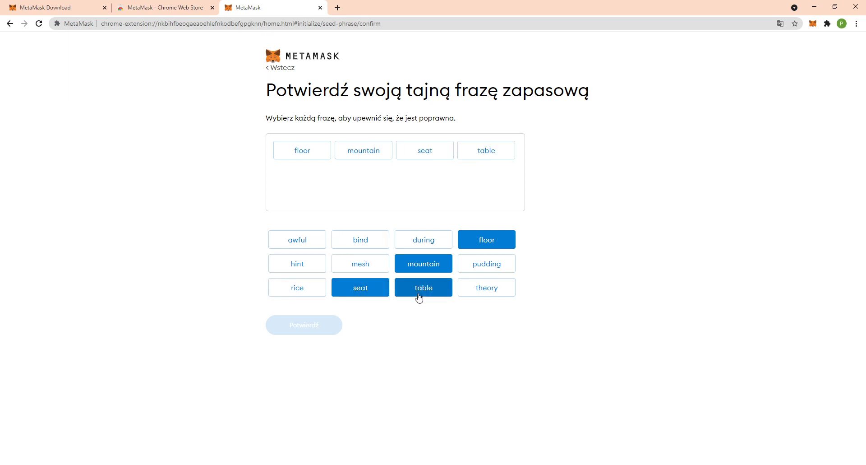
{"action": "left_click", "coordinate": [476, 272]}
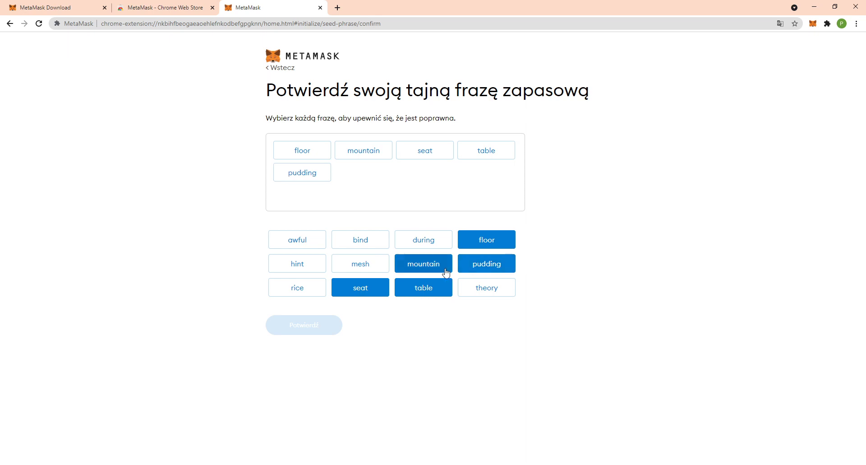
{"action": "left_click", "coordinate": [369, 247]}
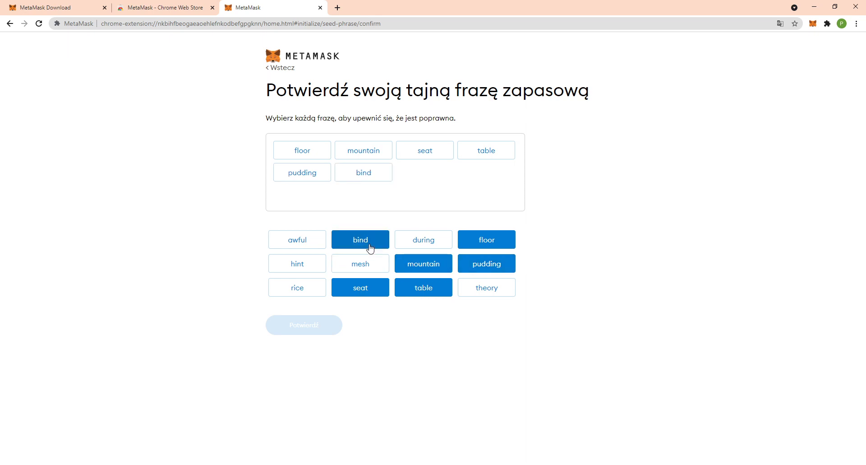
{"action": "left_click", "coordinate": [466, 289]}
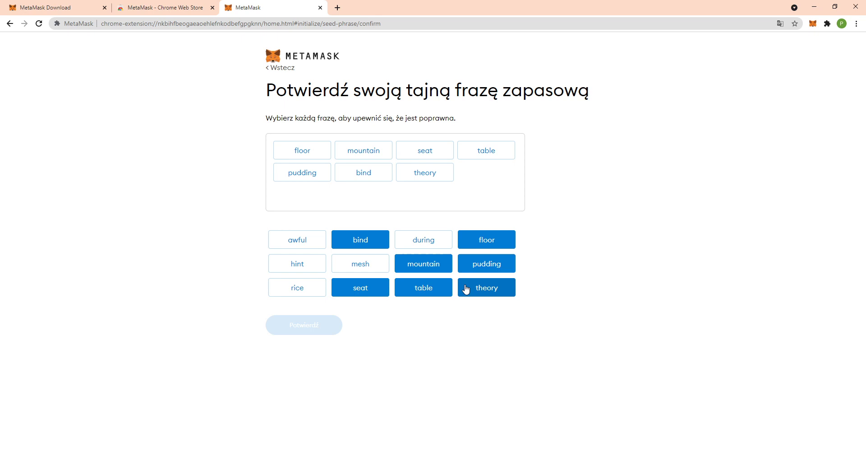
{"action": "left_click", "coordinate": [316, 244]}
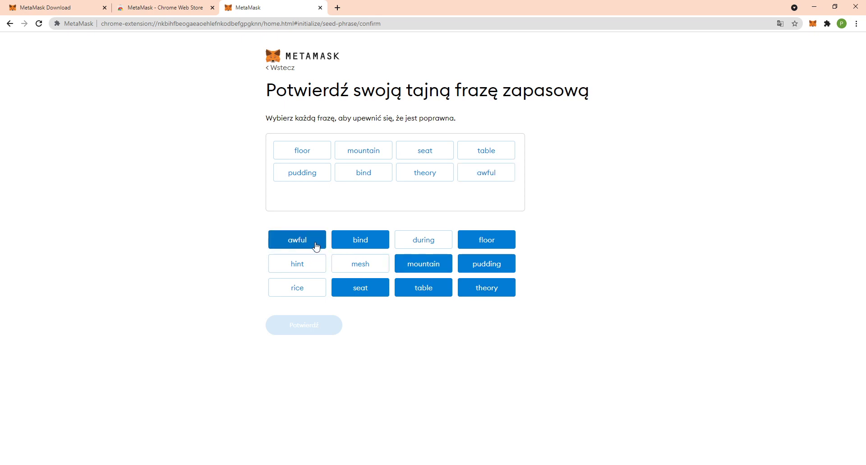
{"action": "left_click", "coordinate": [409, 246]}
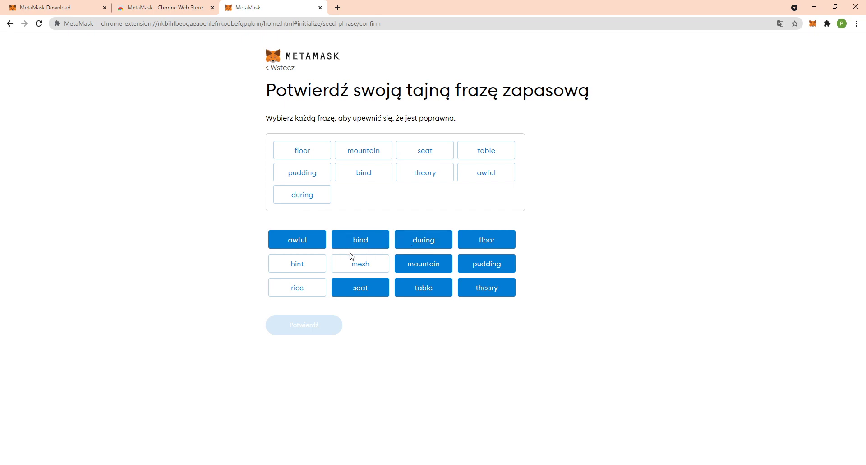
{"action": "left_click", "coordinate": [302, 292]}
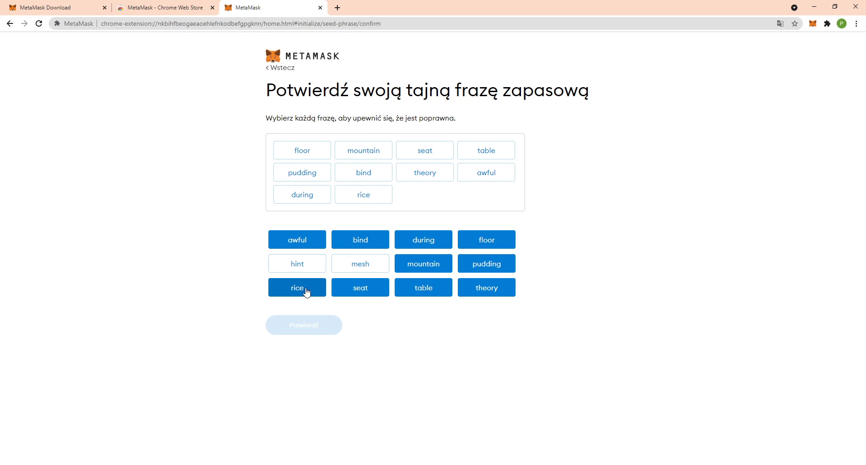
{"action": "left_click", "coordinate": [320, 273]}
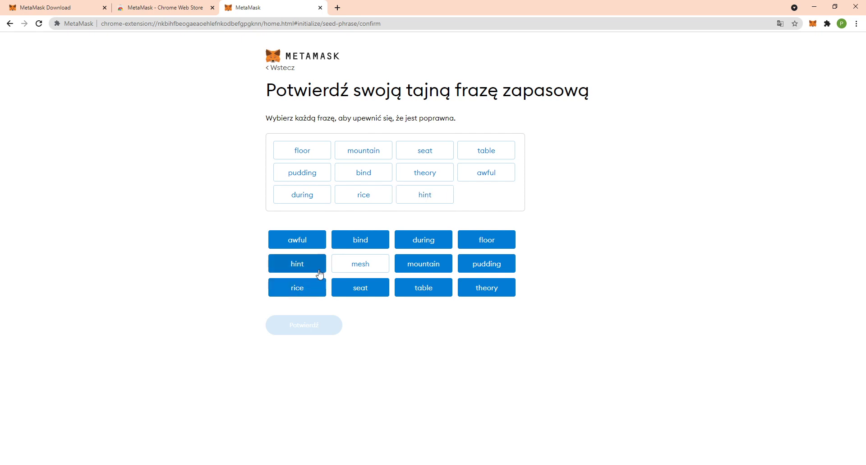
{"action": "left_click", "coordinate": [360, 271]}
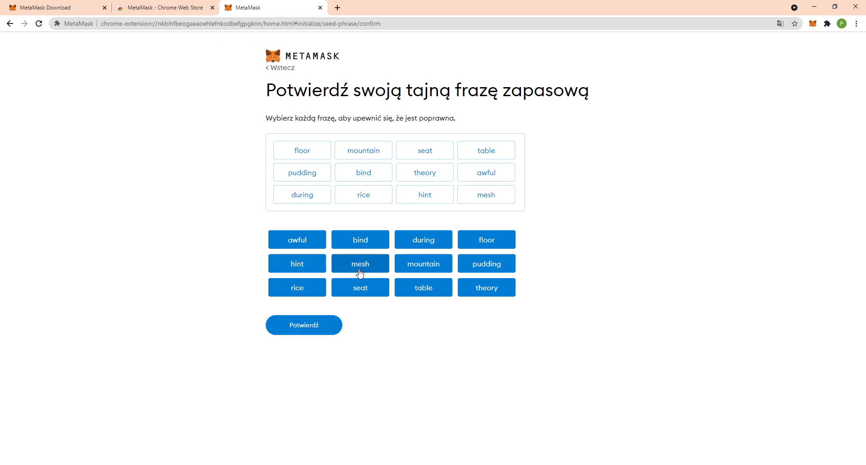
{"action": "left_click", "coordinate": [313, 328]}
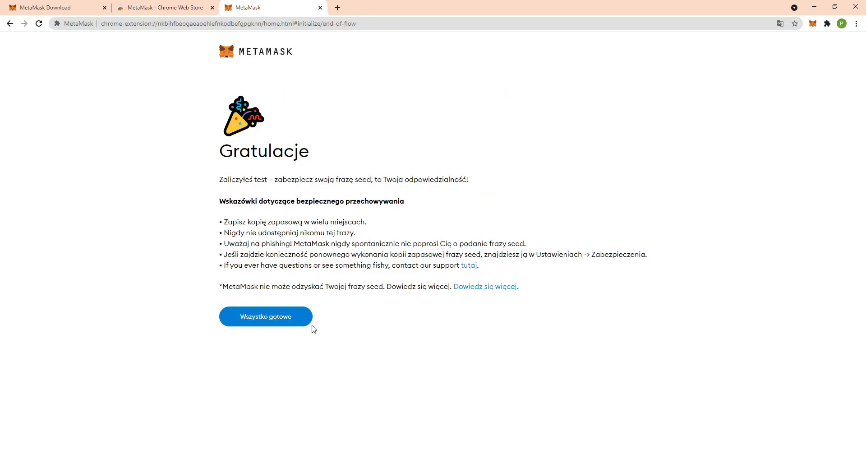
Finish with Wszystko gotowe and close the What's new popup to show Account 1.
{"action": "left_click", "coordinate": [288, 321]}
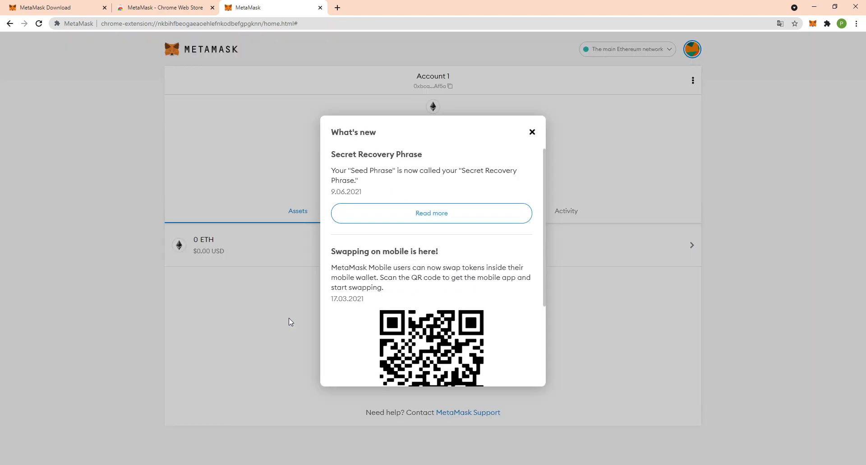
{"action": "scroll", "coordinate": [476, 233], "scroll_direction": "down", "scroll_amount": 3}
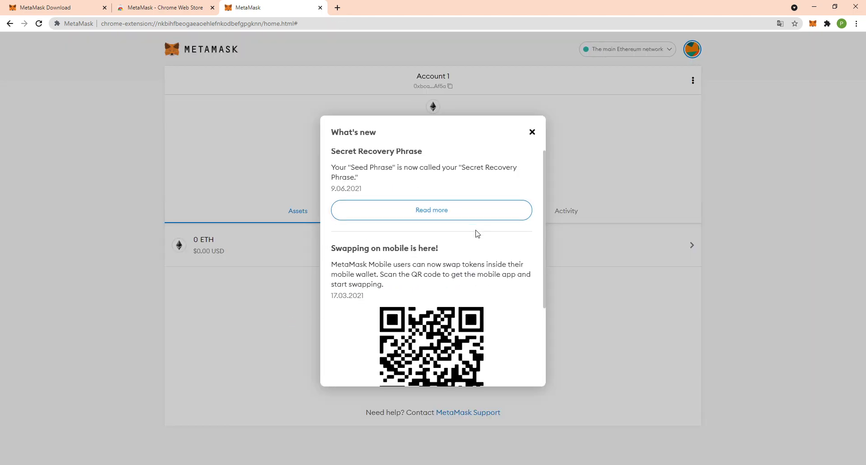
{"action": "scroll", "coordinate": [476, 232], "scroll_direction": "up", "scroll_amount": 5}
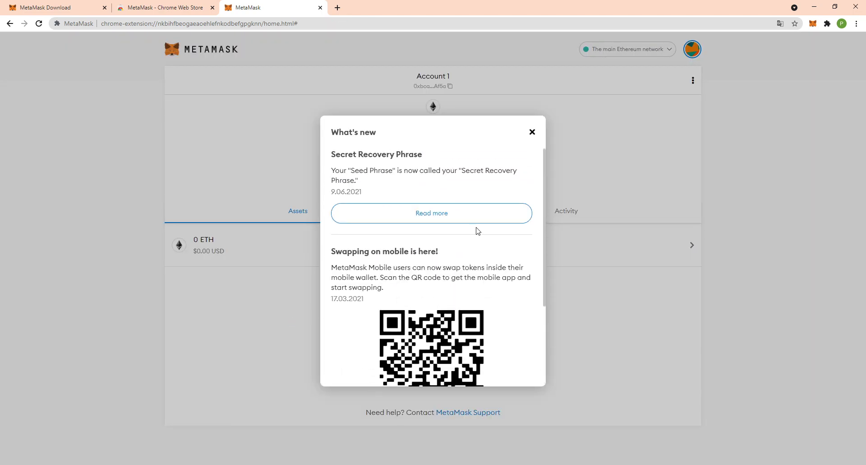
{"action": "left_click", "coordinate": [532, 132]}
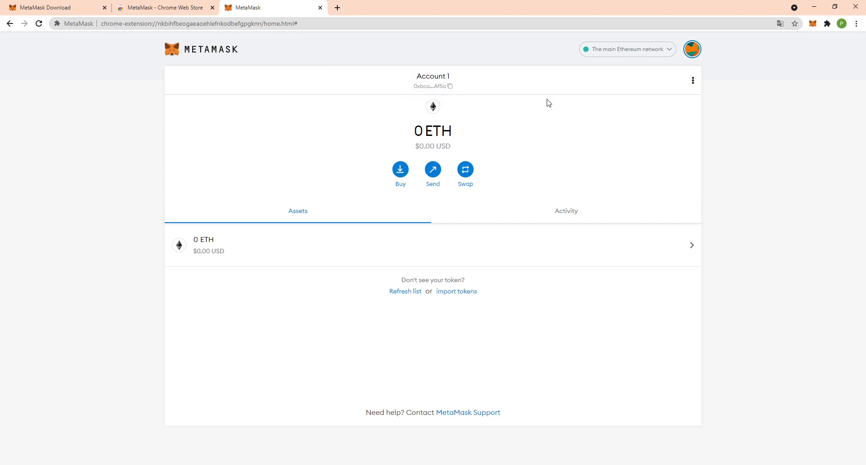
{"action": "left_click", "coordinate": [812, 23]}
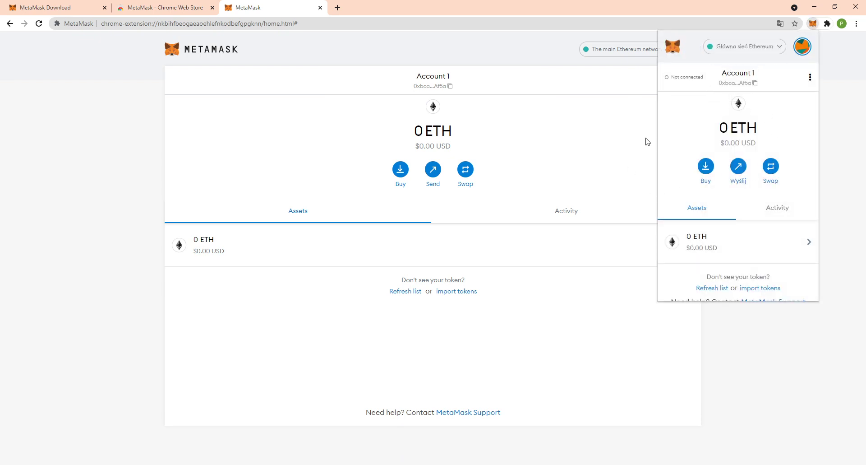
{"action": "left_click", "coordinate": [627, 142]}
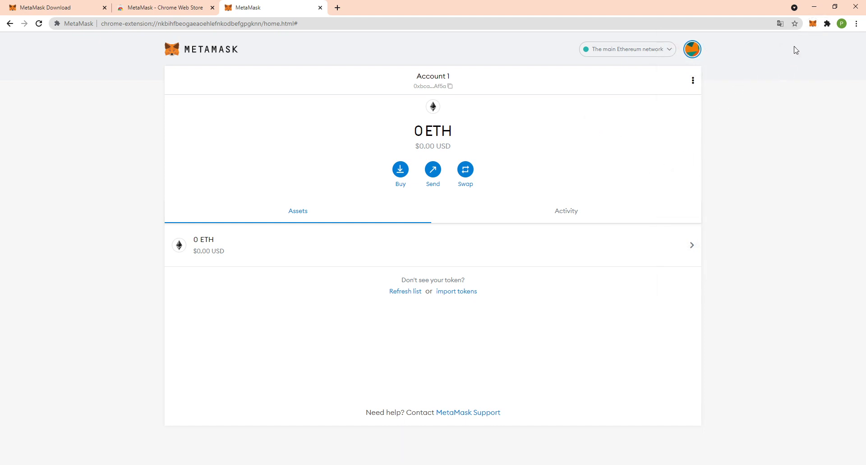
{"action": "left_click", "coordinate": [812, 23]}
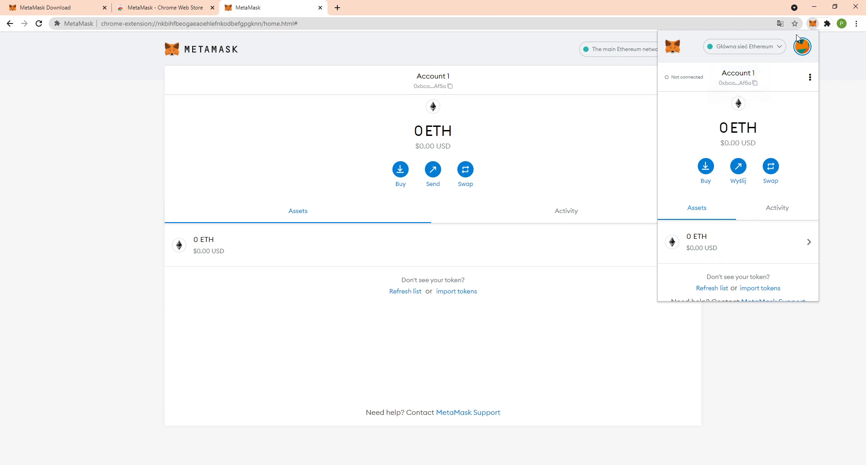
{"action": "left_click", "coordinate": [780, 51]}
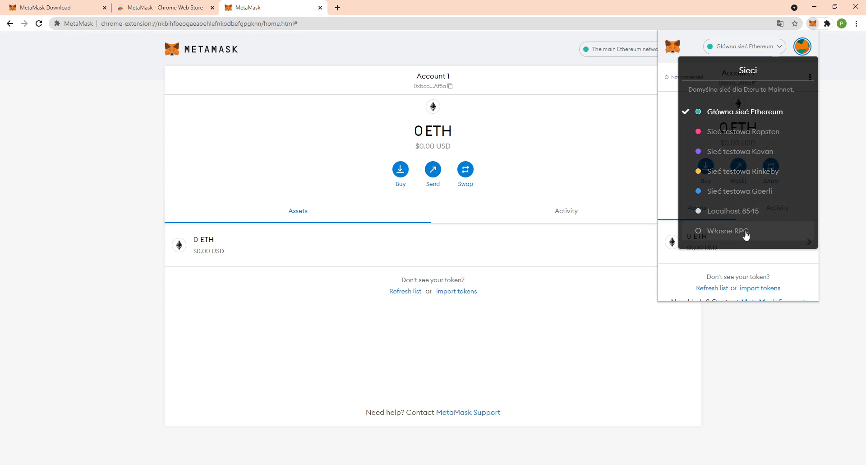
{"action": "left_click", "coordinate": [843, 165]}
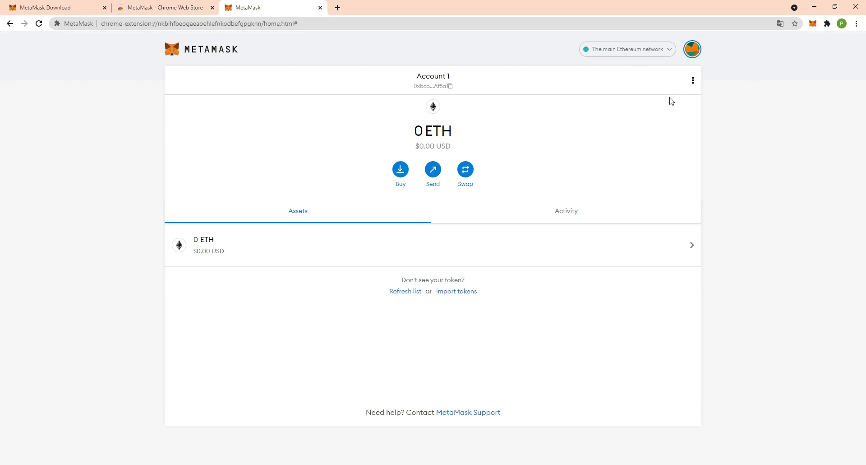